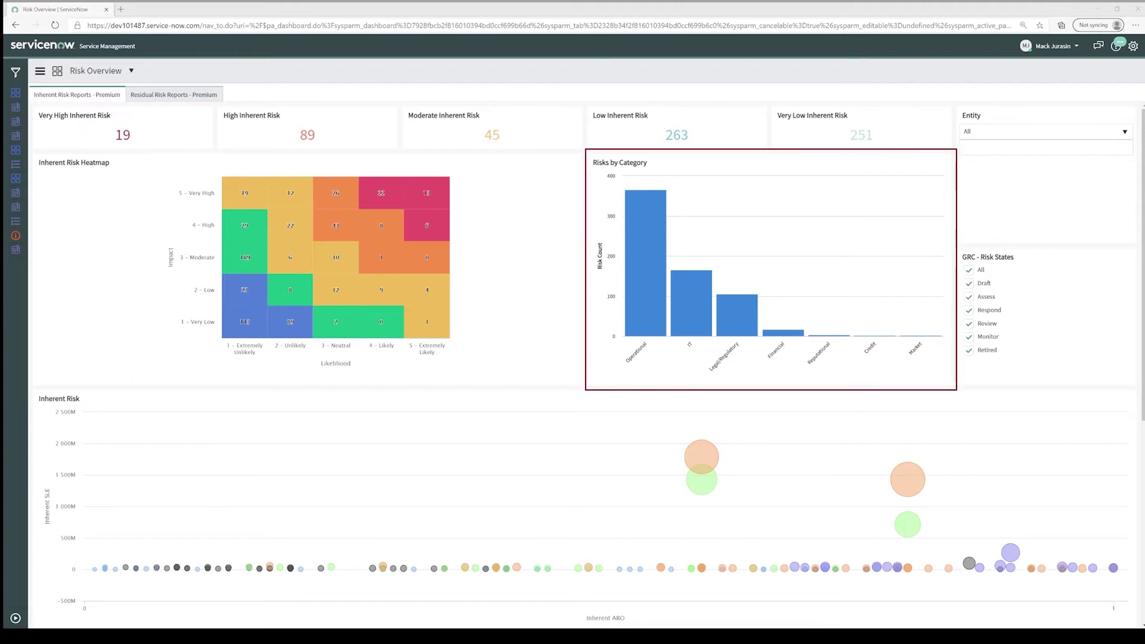
Show the Residual Risk Reports - Premium tab on the Risk Overview dashboard
click(174, 95)
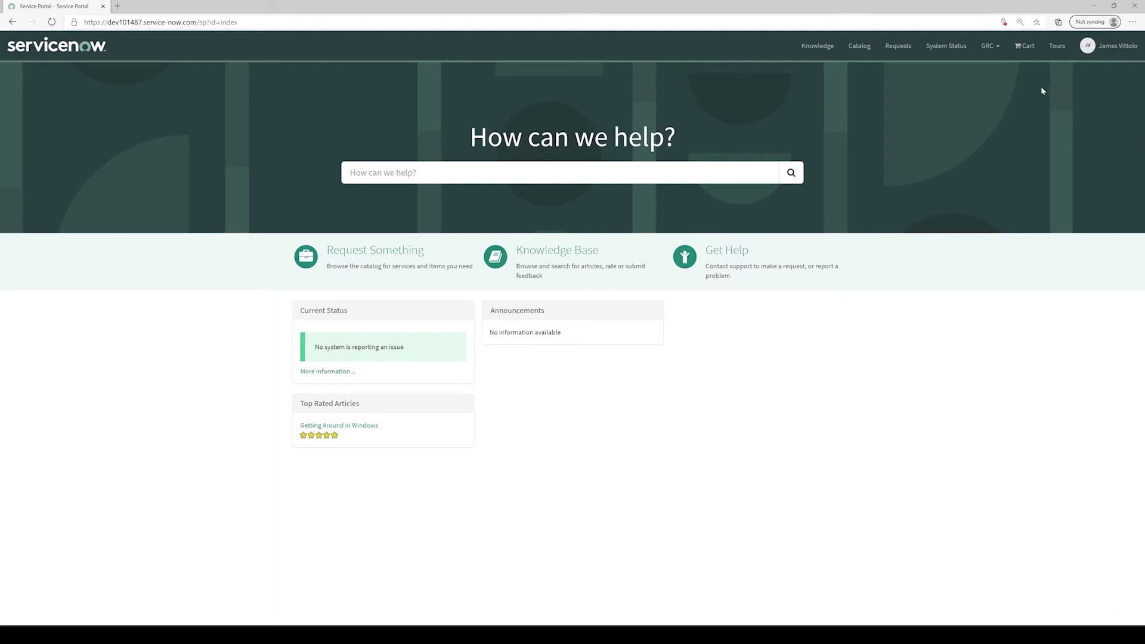
Start the pending SAP Financial Accounting risk assessment from GRC > My Risk Assessments
click(983, 47)
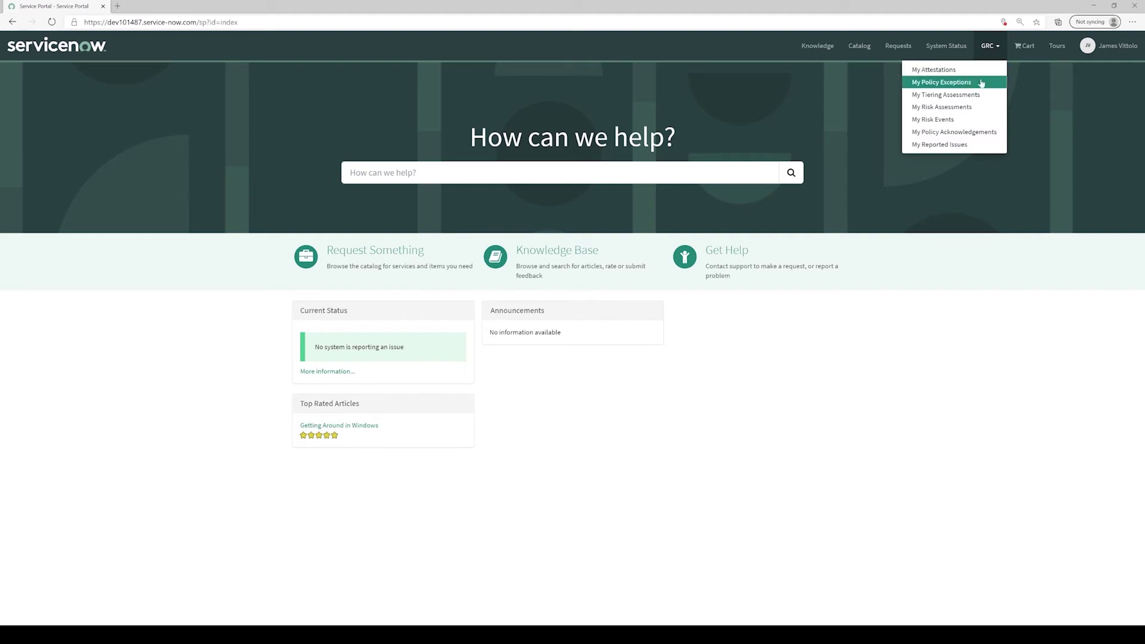
click(957, 108)
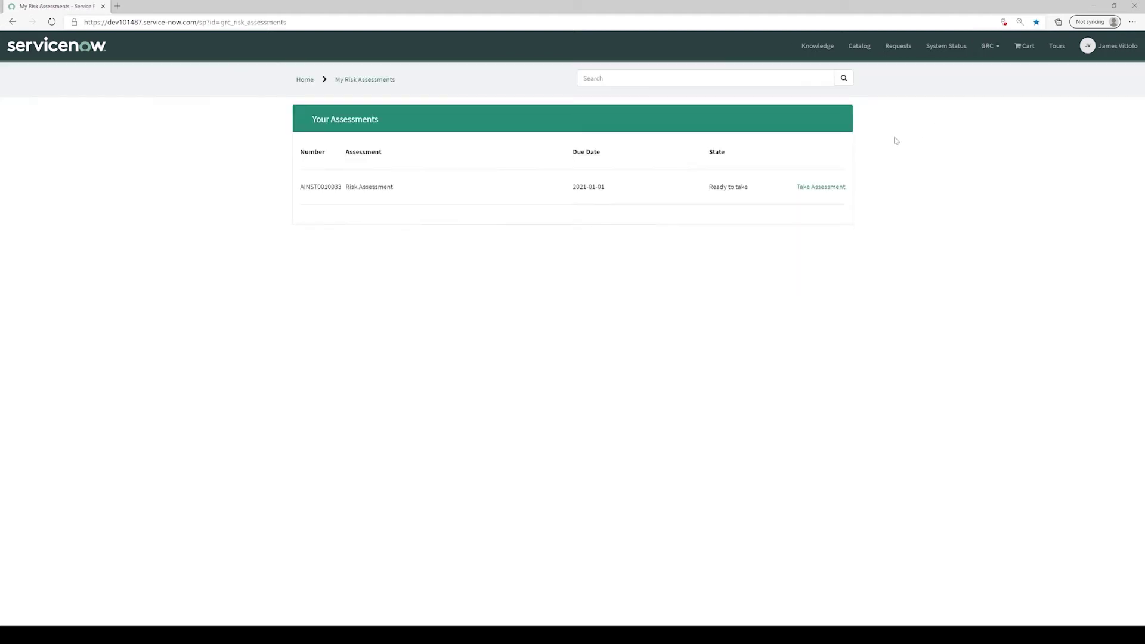
click(818, 188)
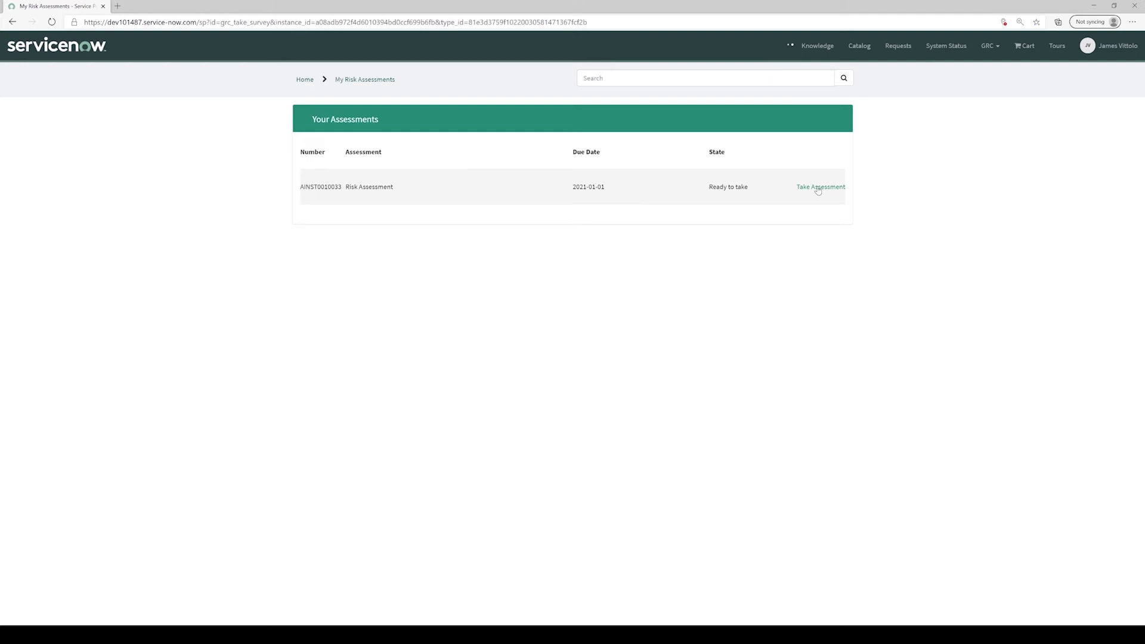
click(606, 278)
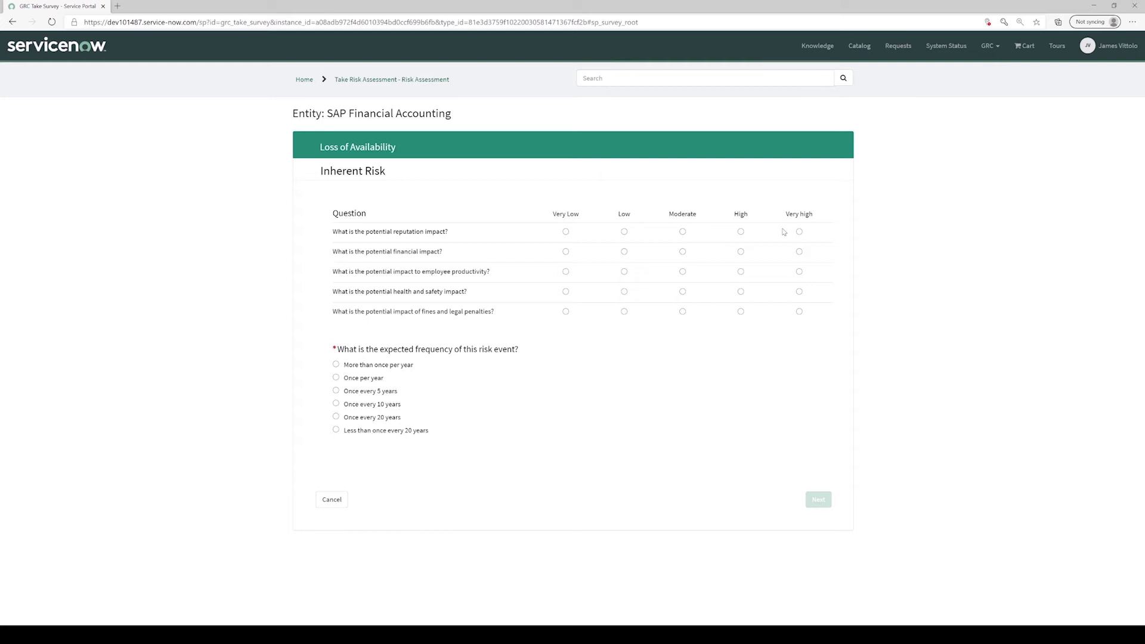
Rate inherent impacts High/Moderate/High/Moderate/High with once-per-year frequency
click(741, 231)
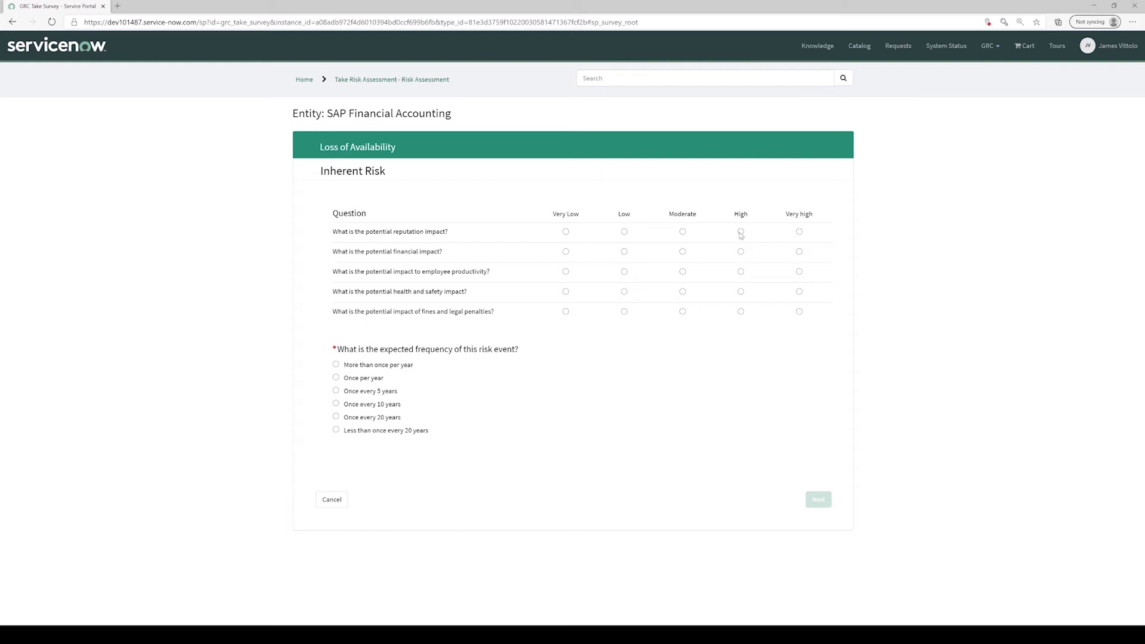
click(688, 262)
click(686, 253)
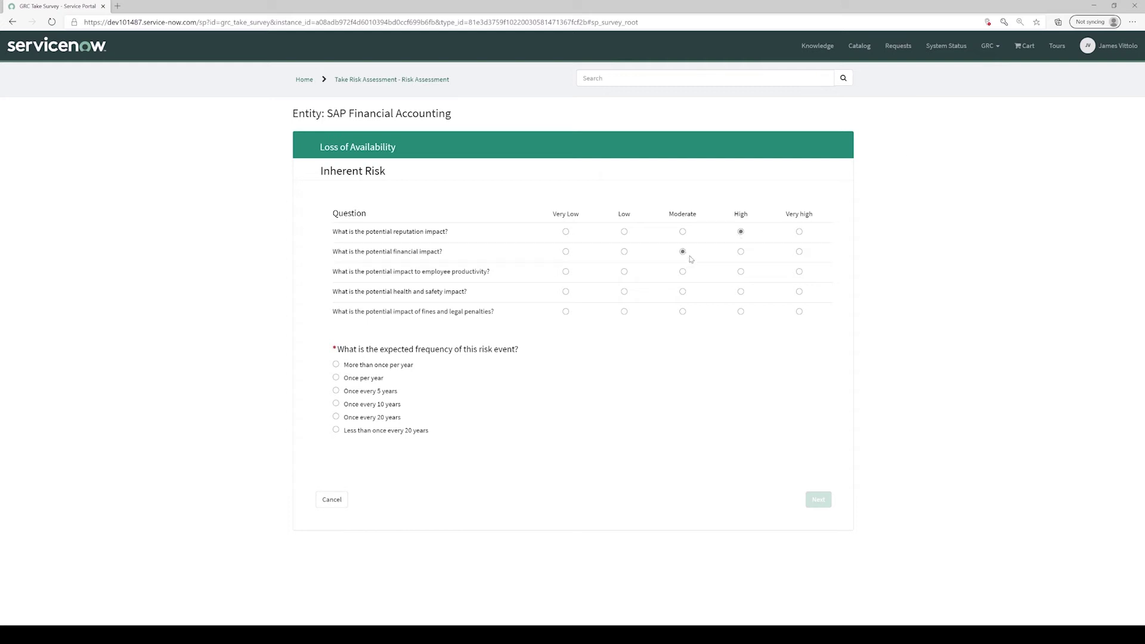
click(741, 272)
click(684, 291)
click(740, 313)
click(336, 379)
click(809, 505)
Rate residual impacts Low or Very Low with a once-every-20-years frequency
click(625, 232)
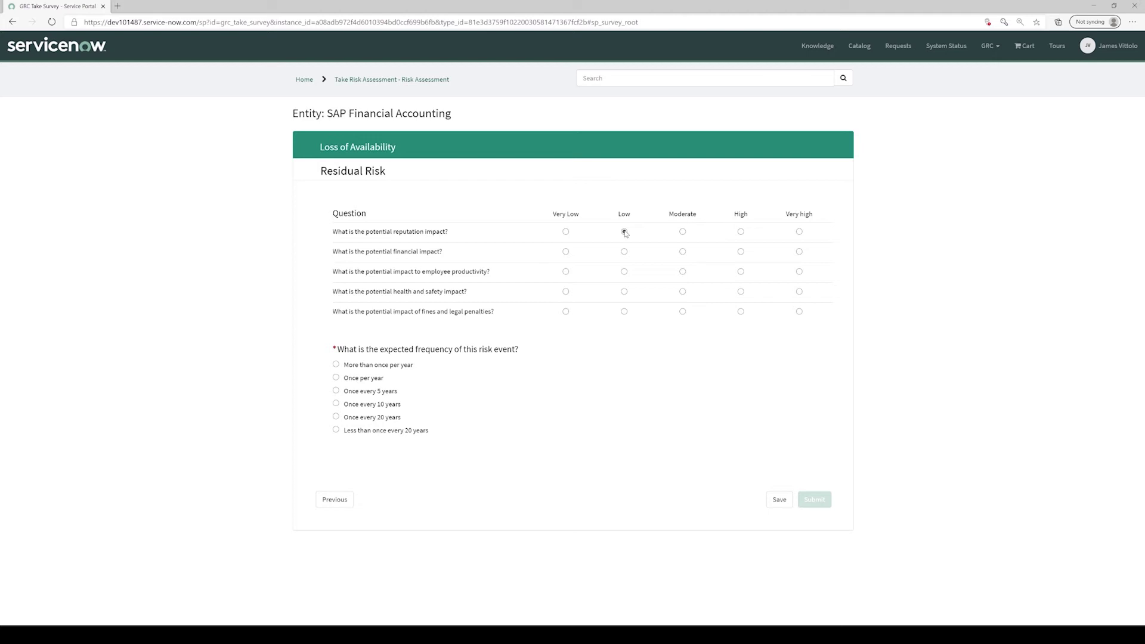
click(565, 252)
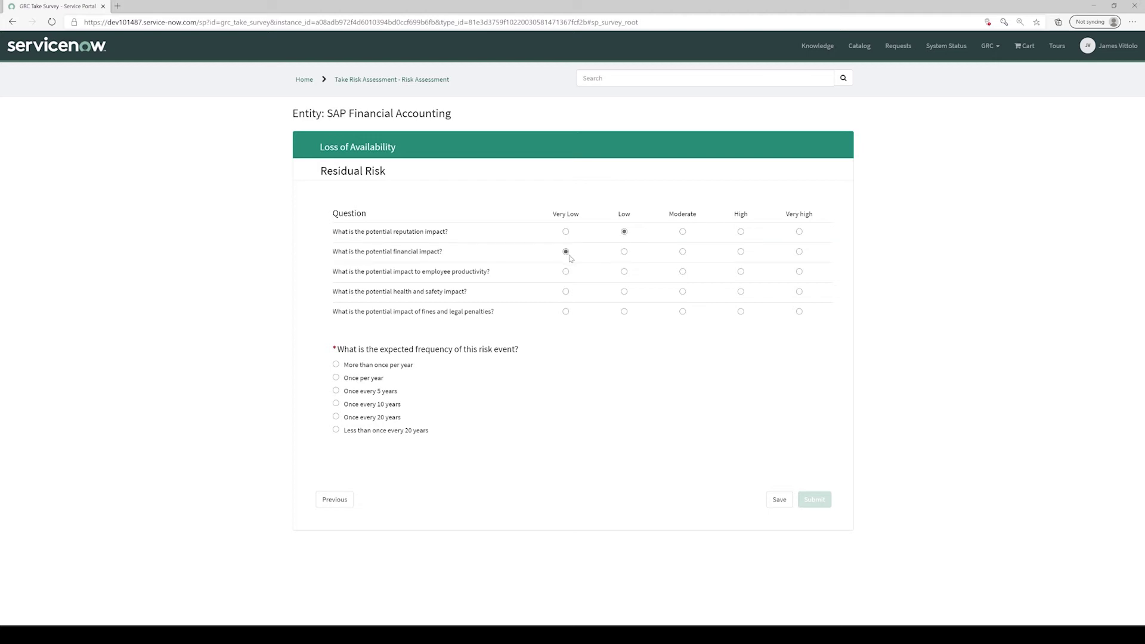
click(626, 272)
click(567, 293)
click(565, 312)
click(335, 417)
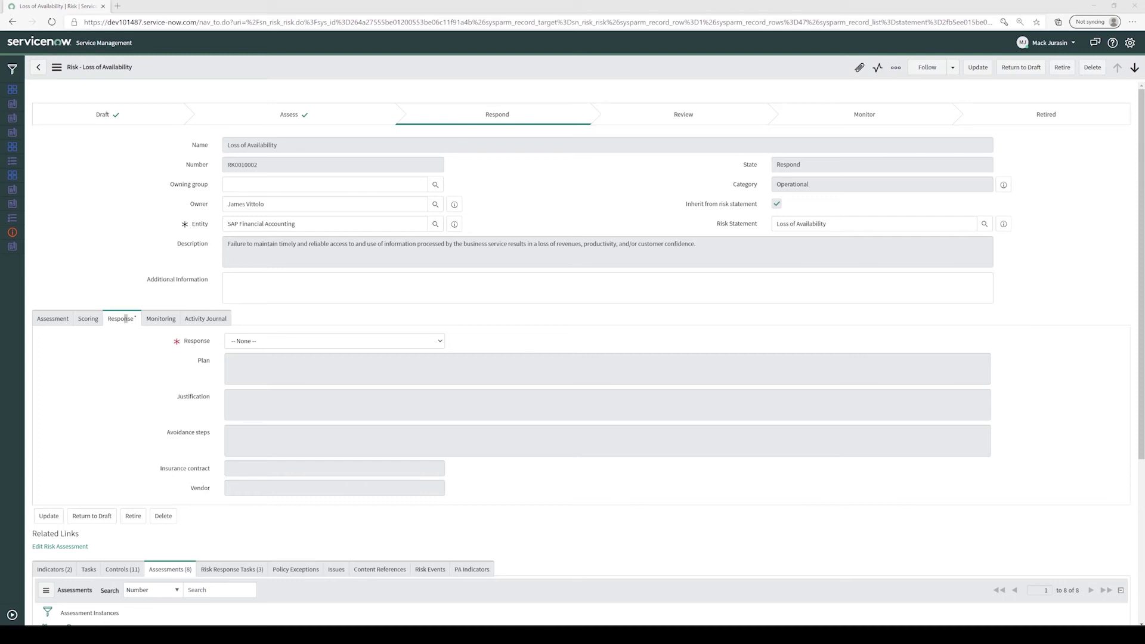
Review the latest assessment's responses from the risk form, then close them
scroll(689, 590, down, 3)
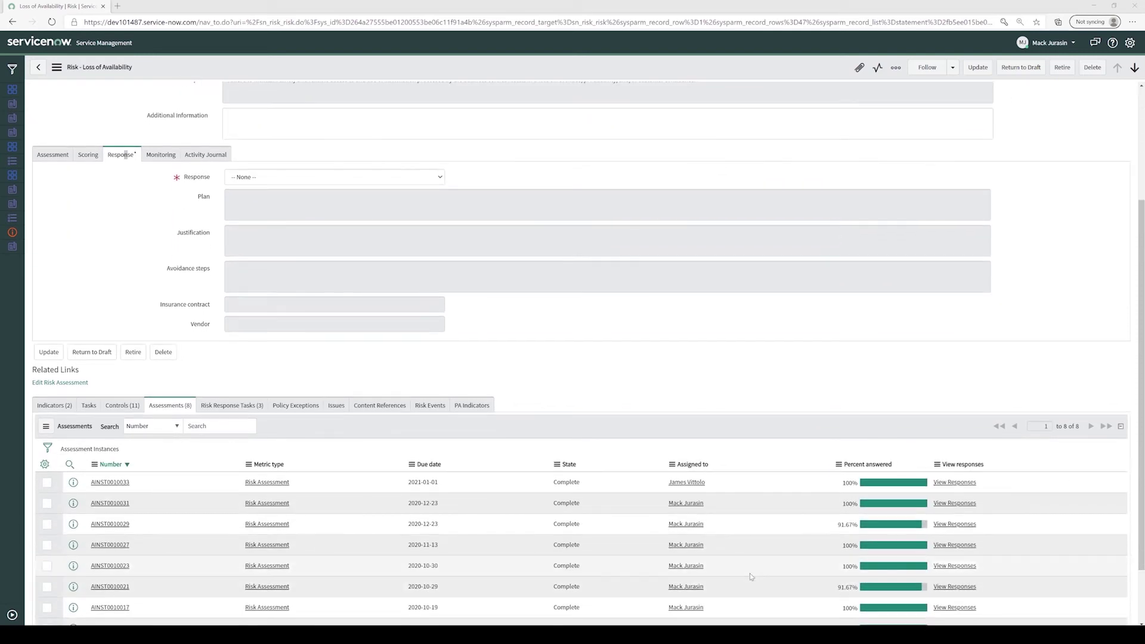
click(954, 483)
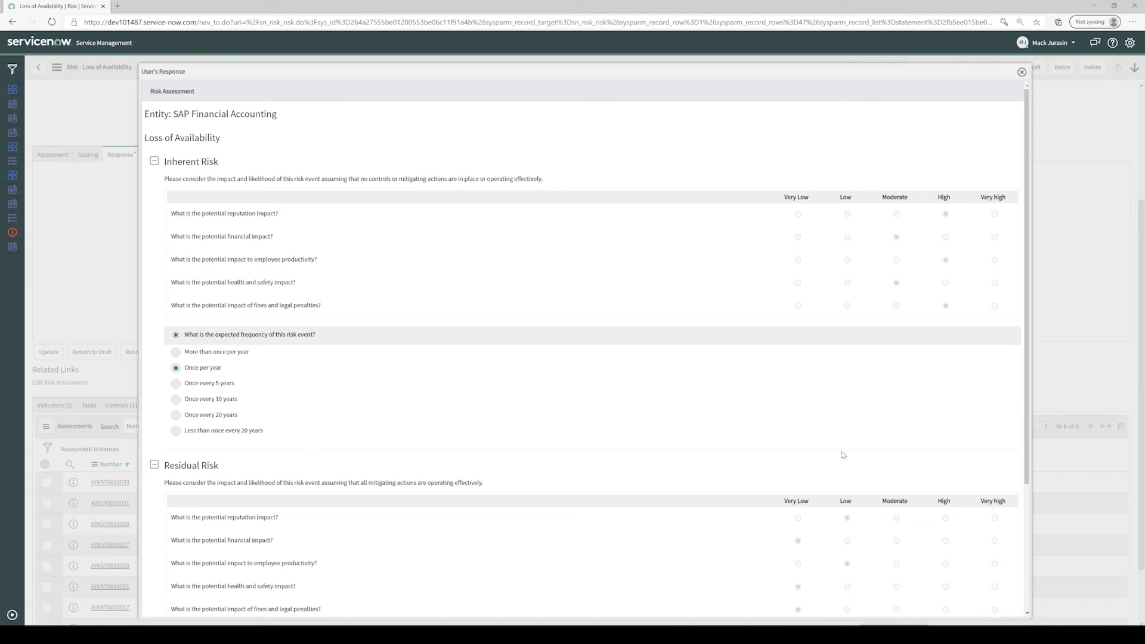
key(Escape)
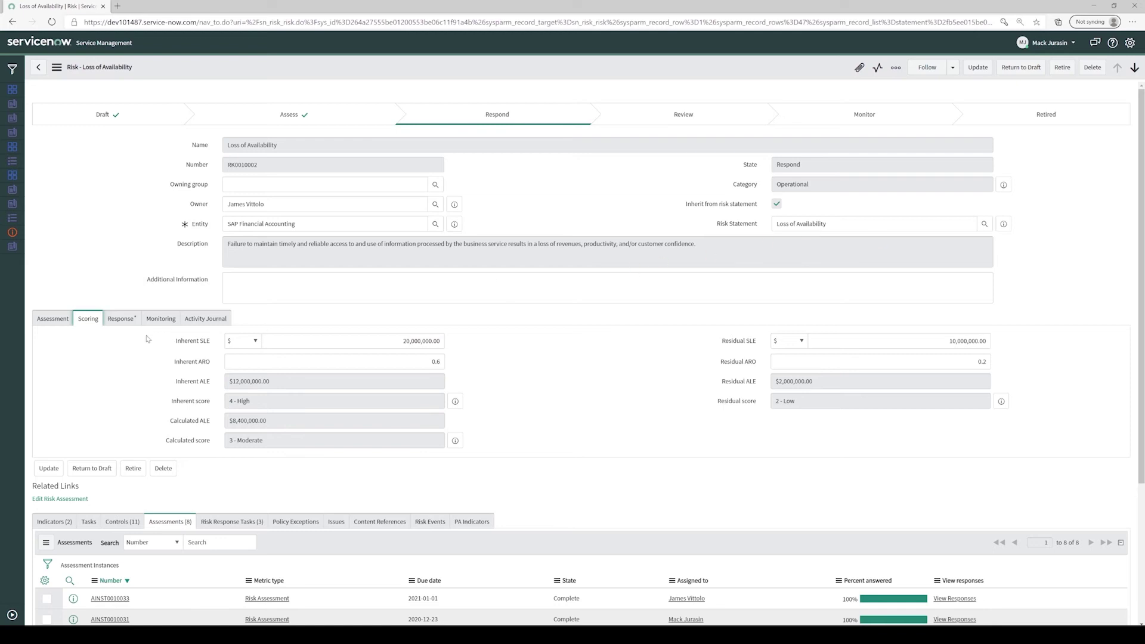
Set the risk response to Mitigate, save the risk, and show its Risk Response Tasks
click(113, 322)
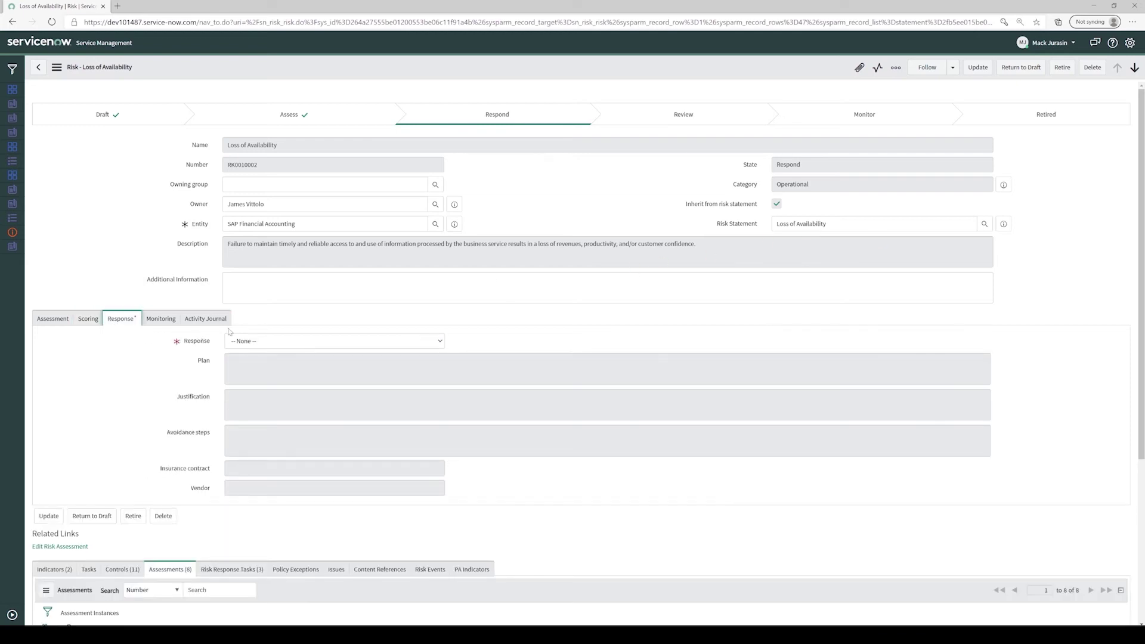
click(255, 343)
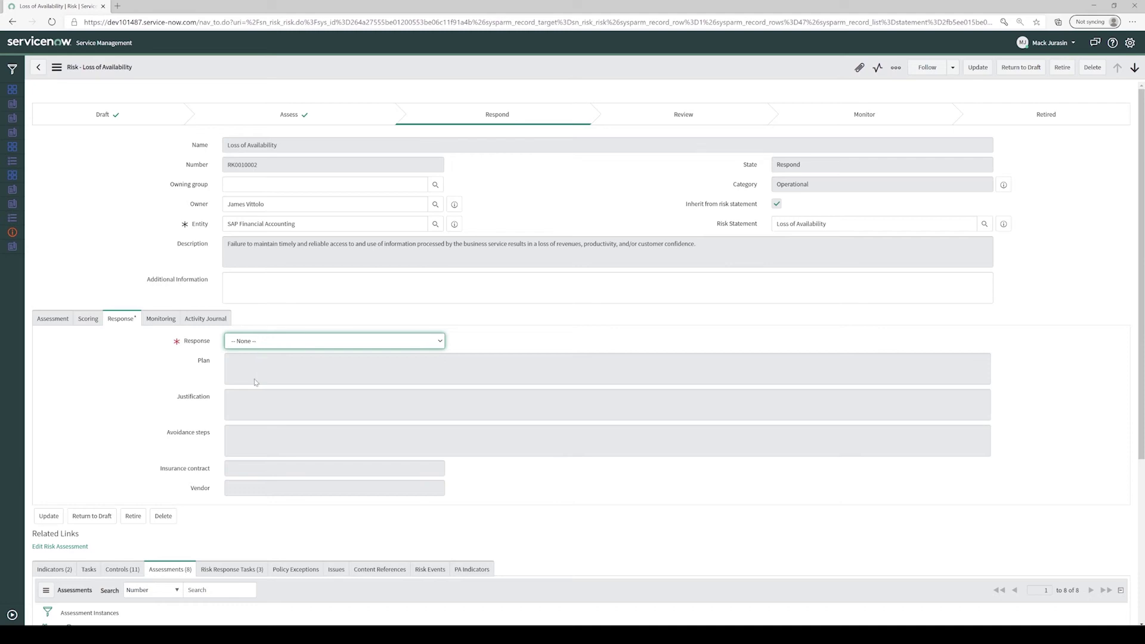
key(m)
click(57, 67)
click(67, 78)
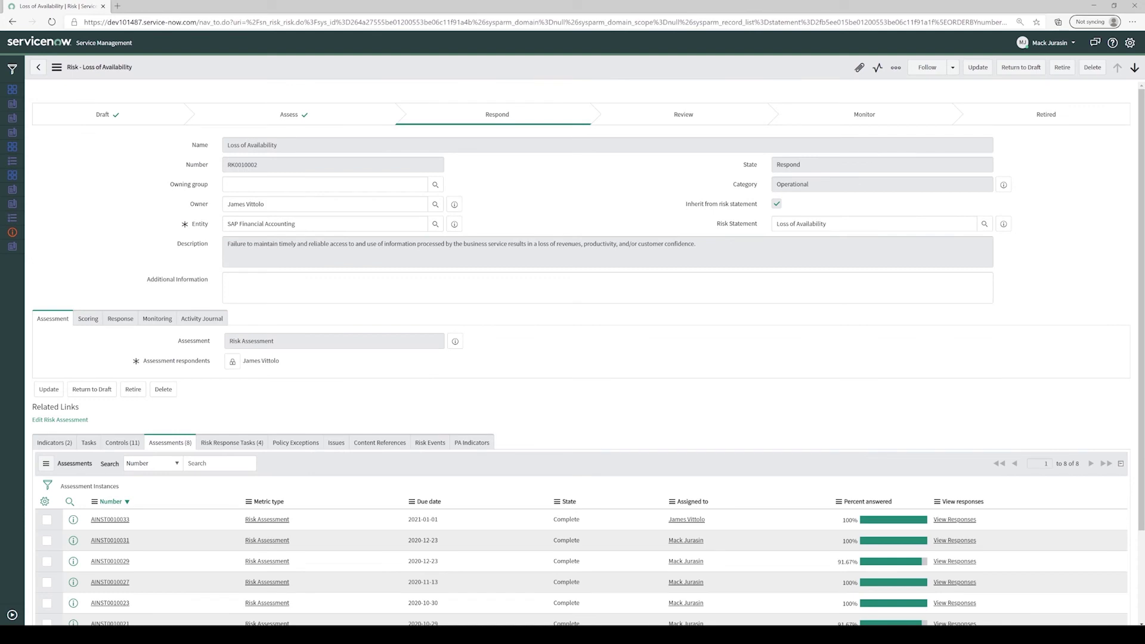
scroll(59, 430, down, 2)
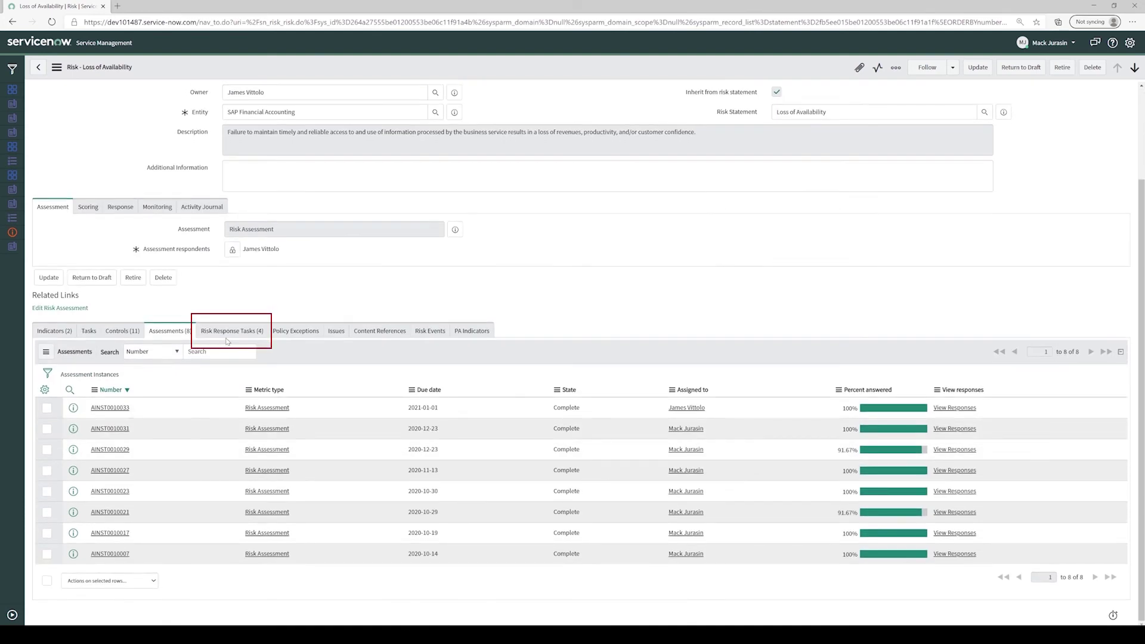
click(229, 333)
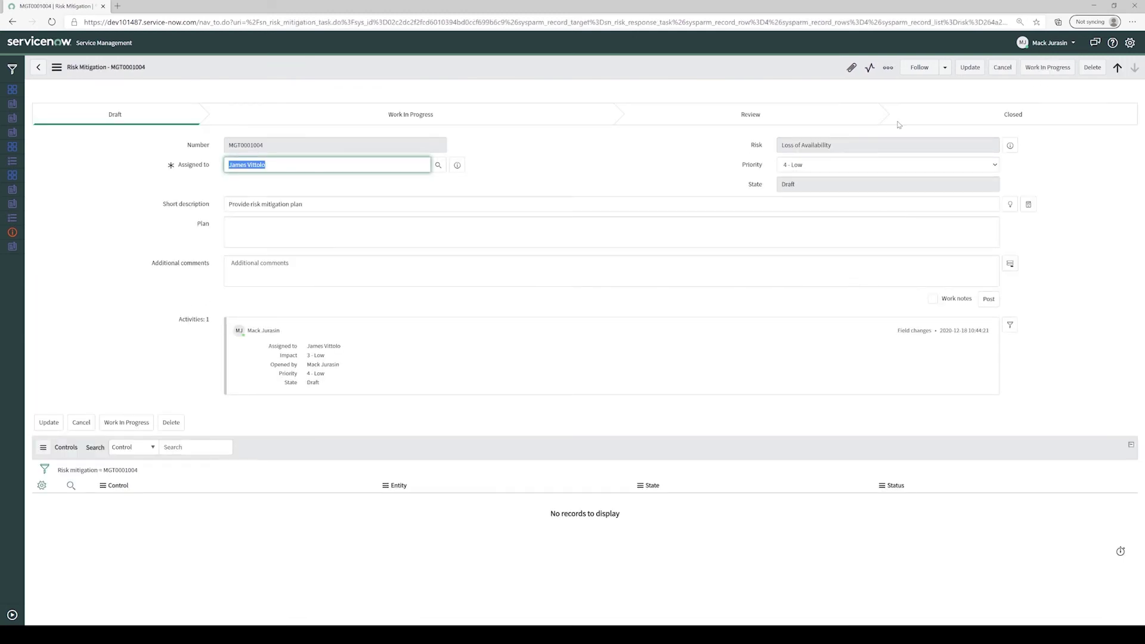
Paste the Example Risk Mitigation Plan, then move the task through Work In Progress, Review and Close
click(339, 225)
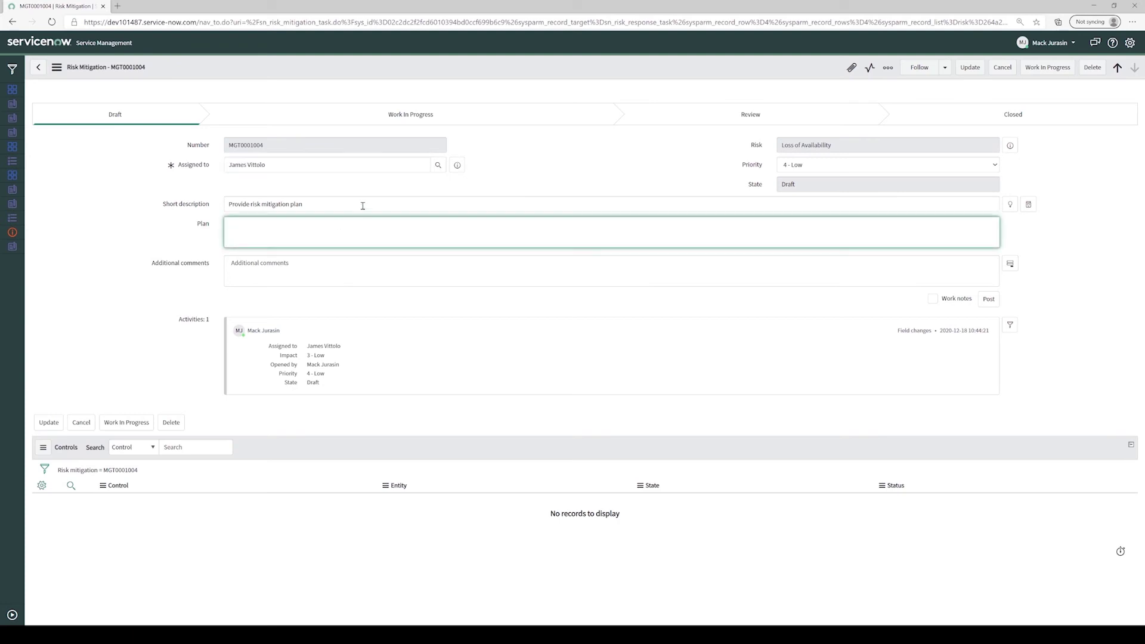
text(Example Risk Mitigation Plan)
click(1048, 66)
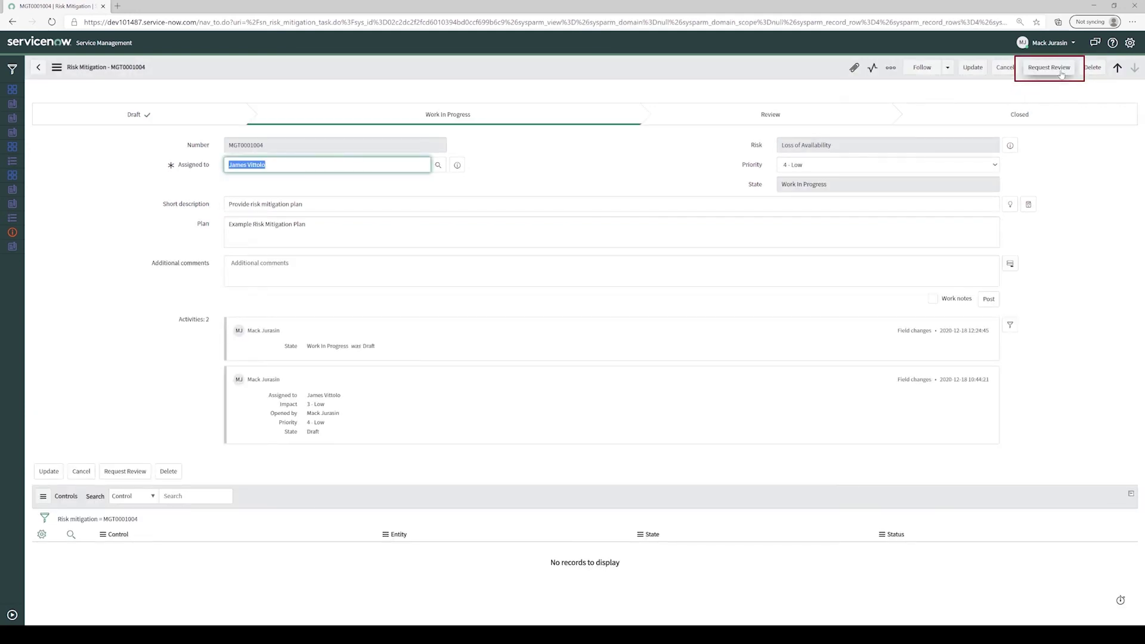
click(1060, 69)
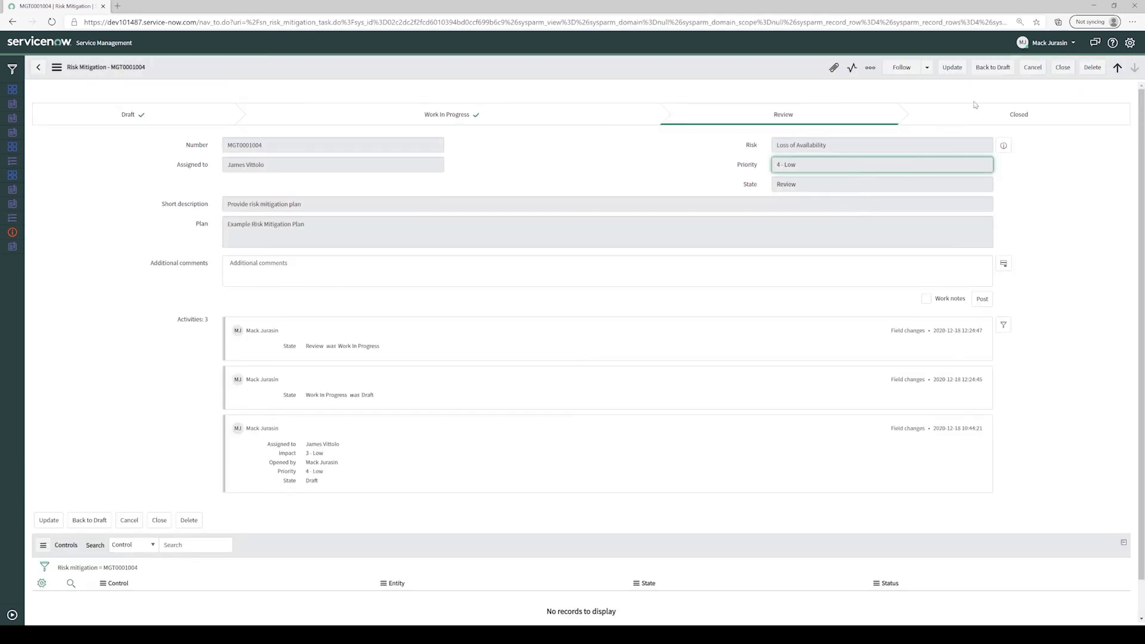
click(1063, 67)
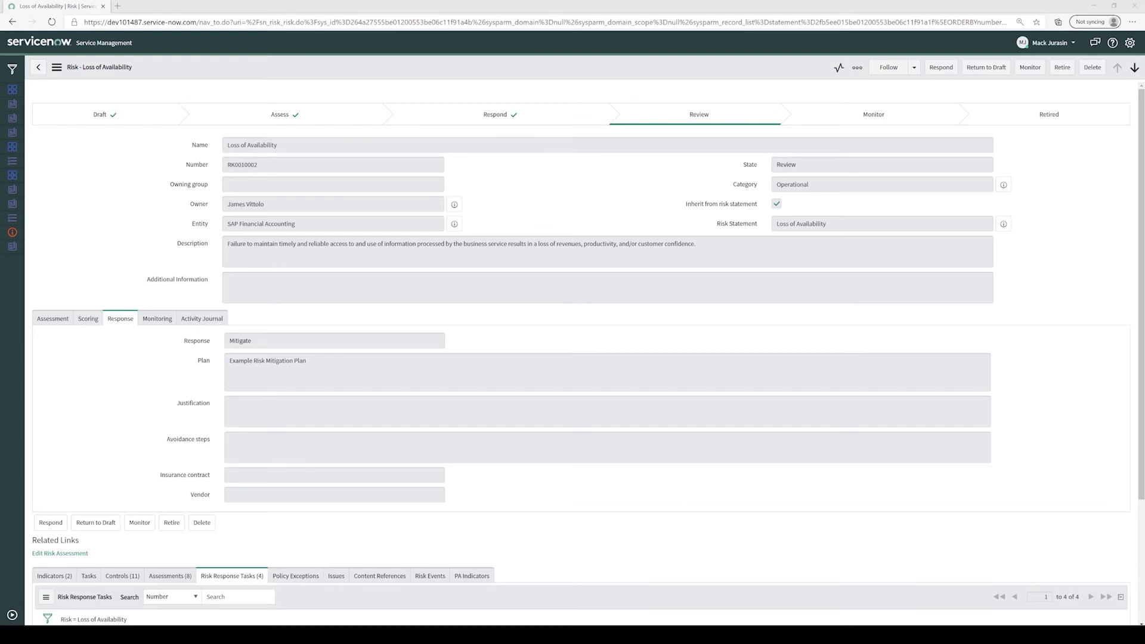
Advance the risk to Monitor and show its 36.36 compliance and risk factor 64
click(1028, 69)
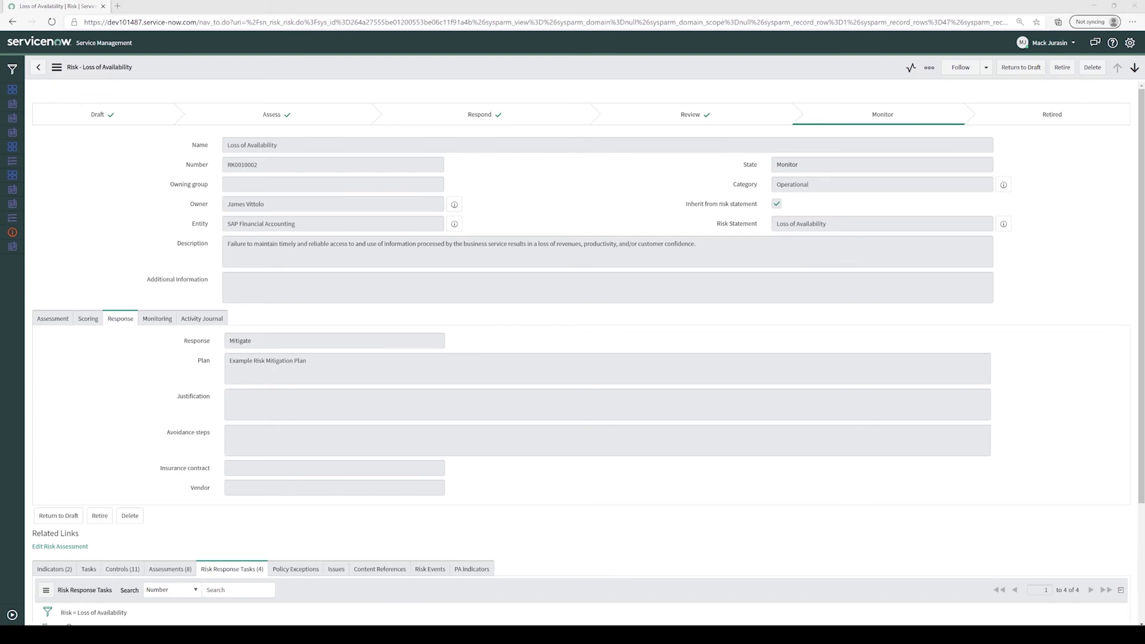
click(157, 319)
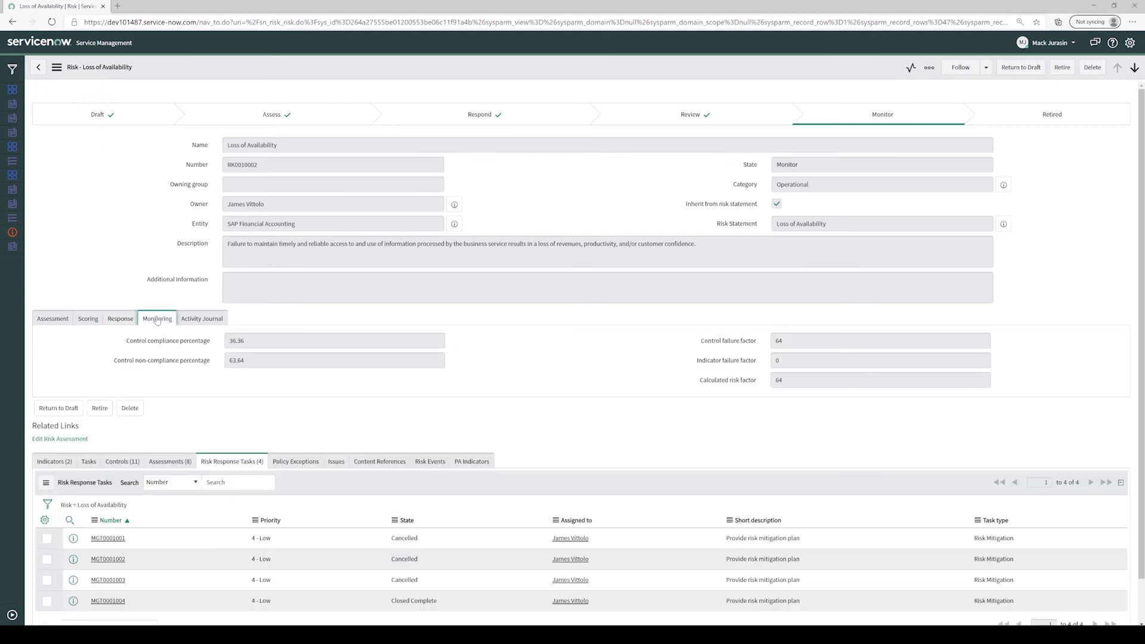
List all 11 controls linked to the risk with their compliance status
click(127, 465)
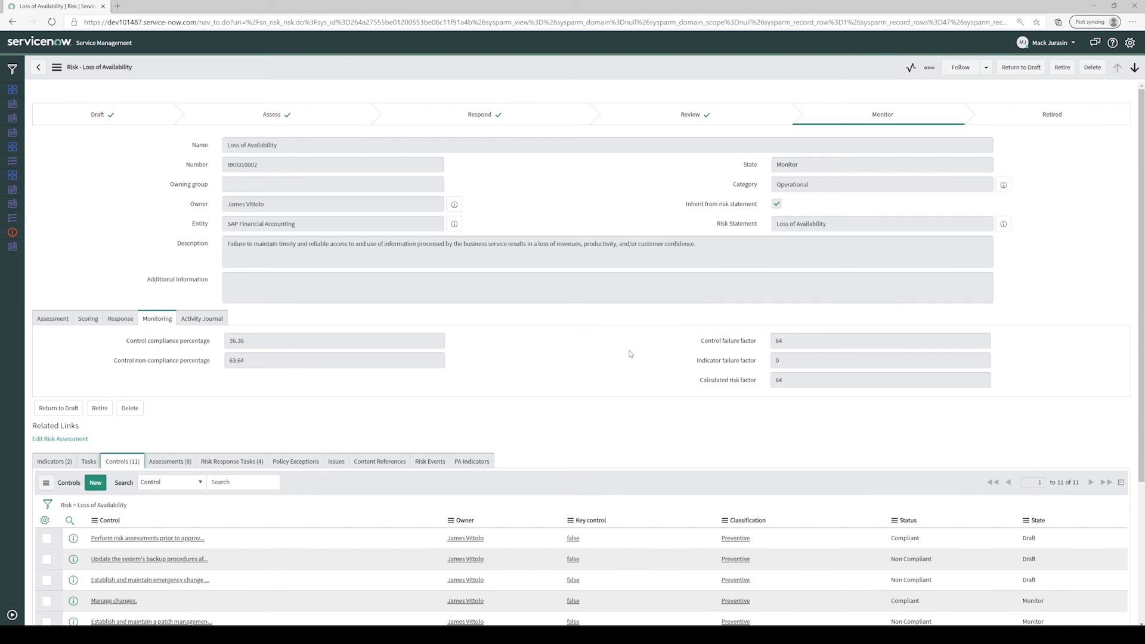
scroll(630, 353, down, 3)
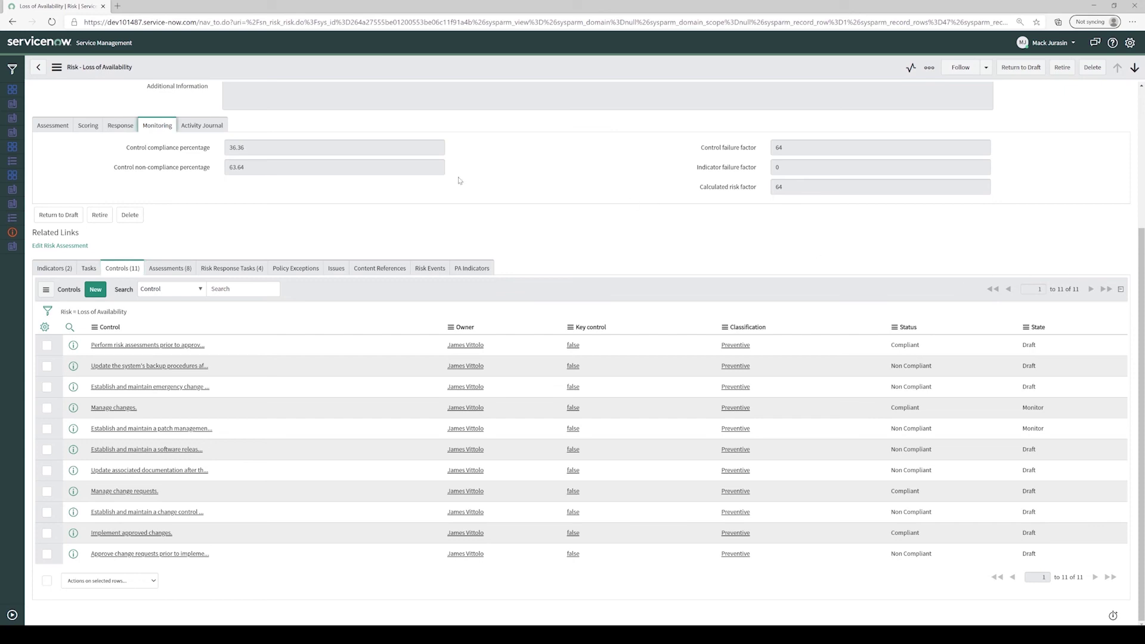
Show the risk's scoring: inherent 4 - High, calculated 3 - Moderate, residual 2 - Low
click(88, 126)
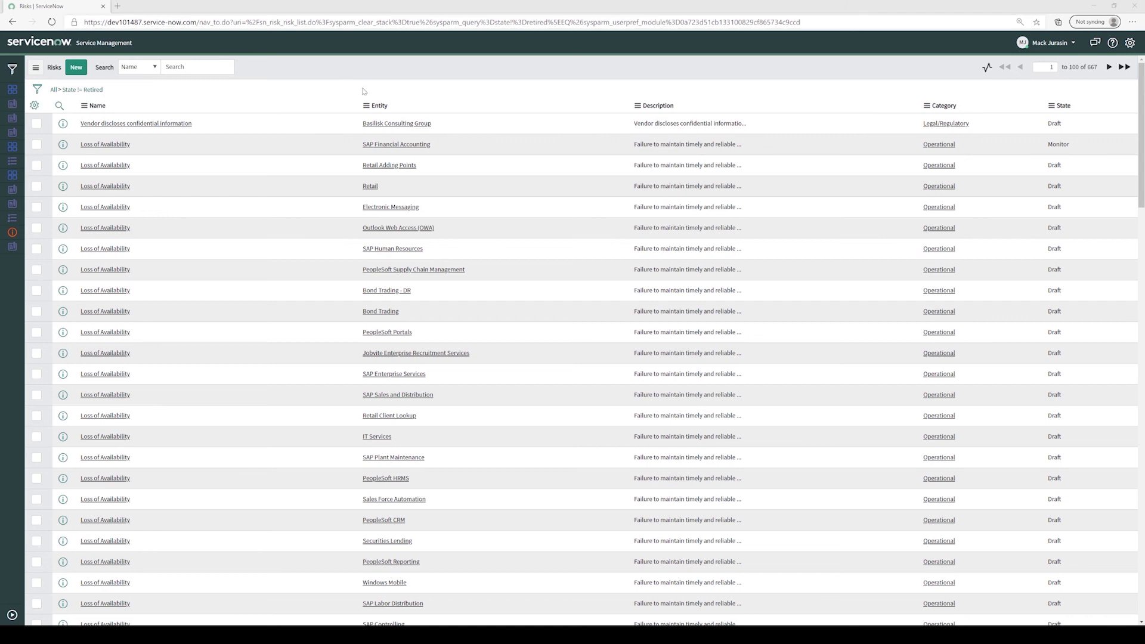
Bring up the Entity column options on the Risks list and dismiss them unused
right_click(372, 107)
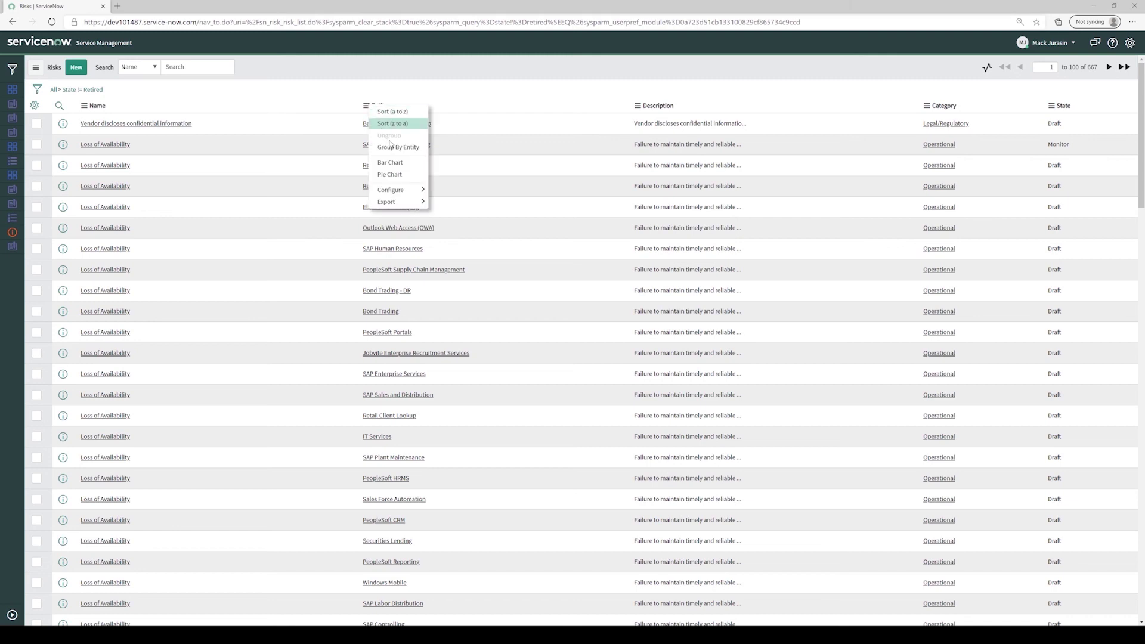
mouse_move(393, 204)
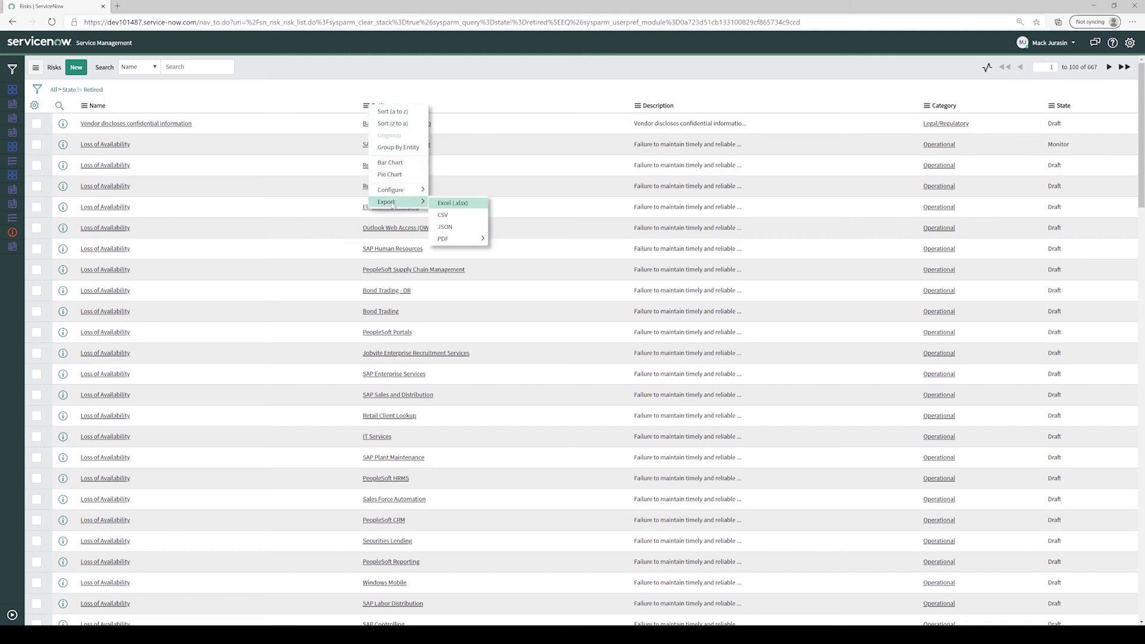
click(370, 74)
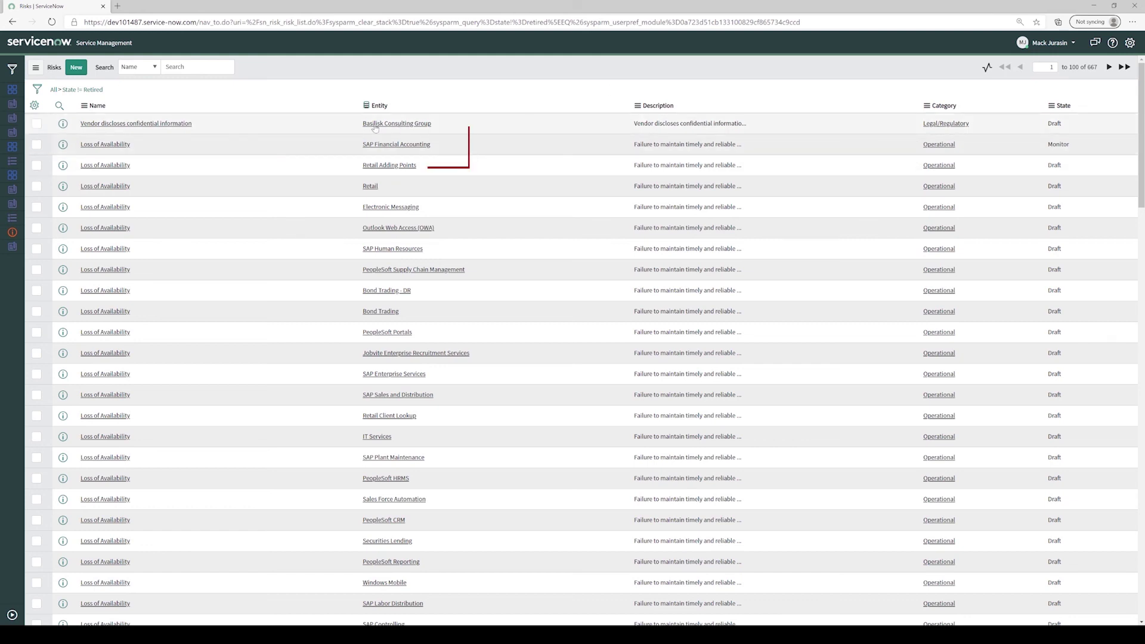
Filter the Risks list to show only risks for the entity SAP Financial Accounting
right_click(392, 149)
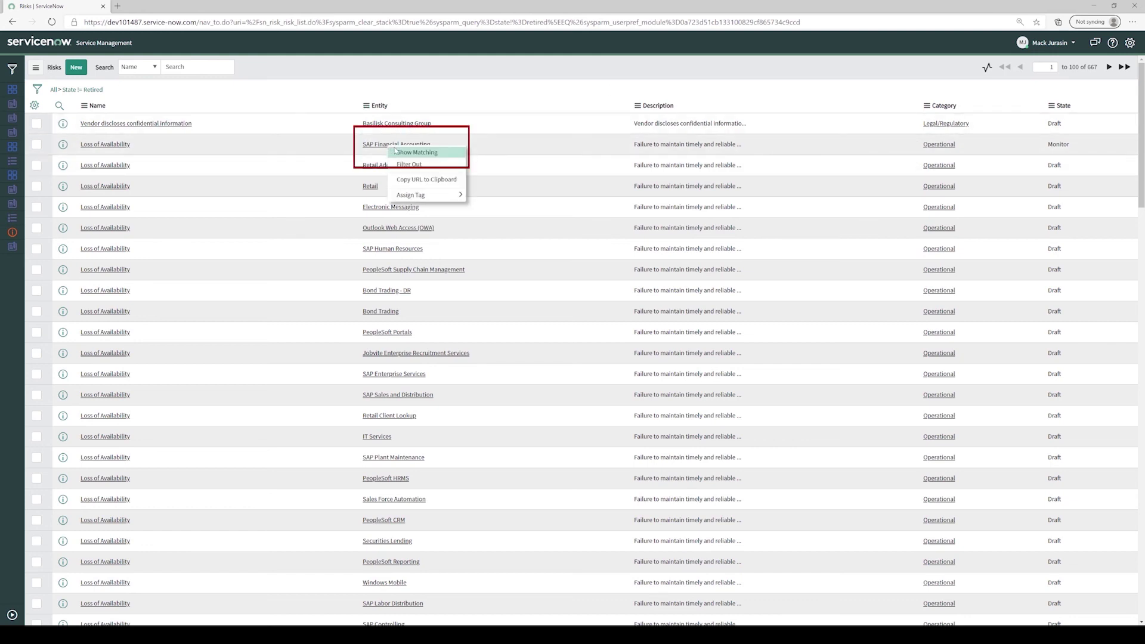
click(399, 153)
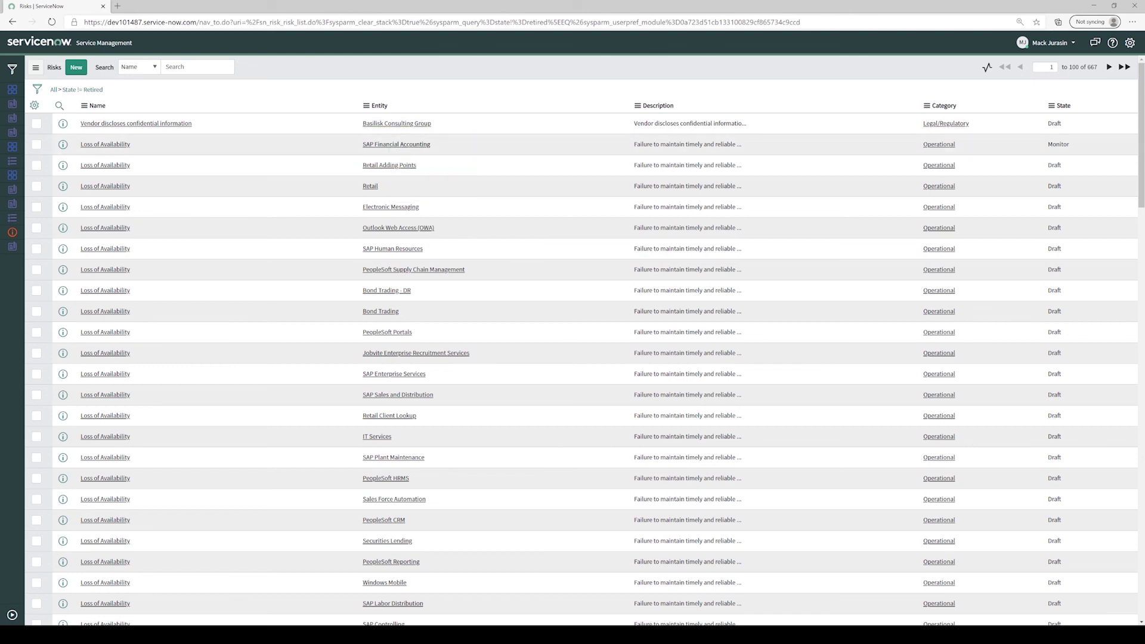